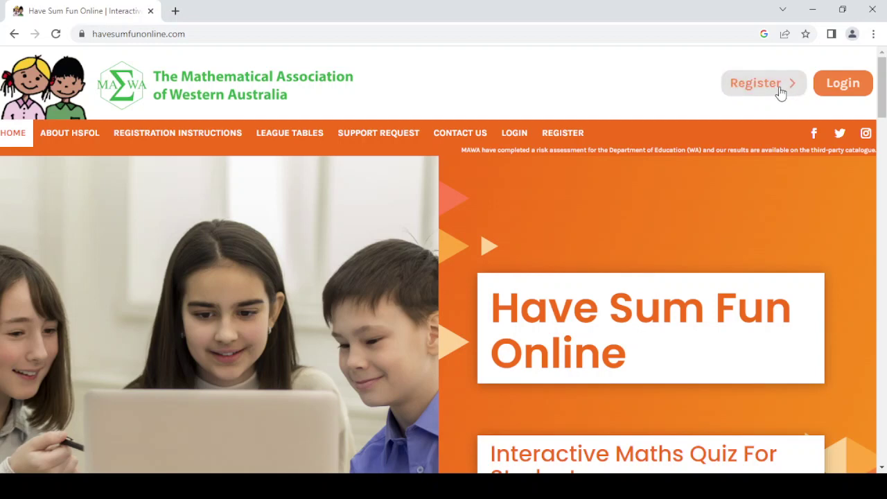
- Go from the home page's Register button to the Competition Shop
left_click(752, 90)
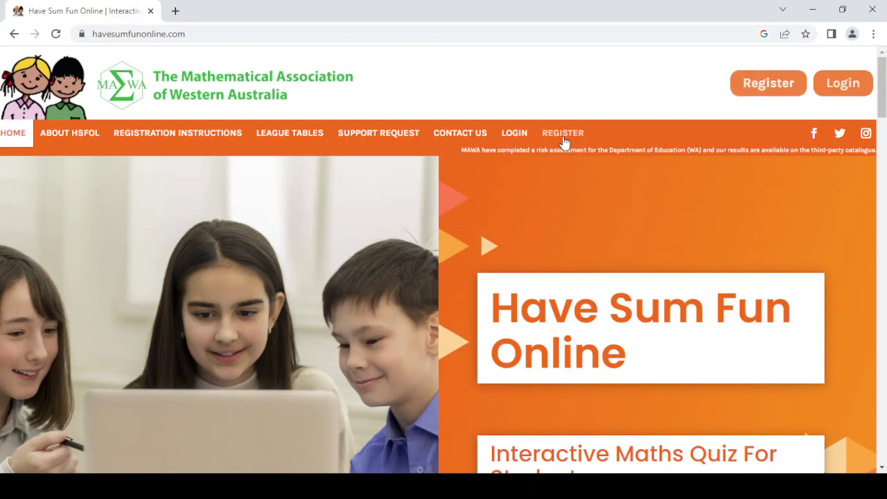
left_click(775, 82)
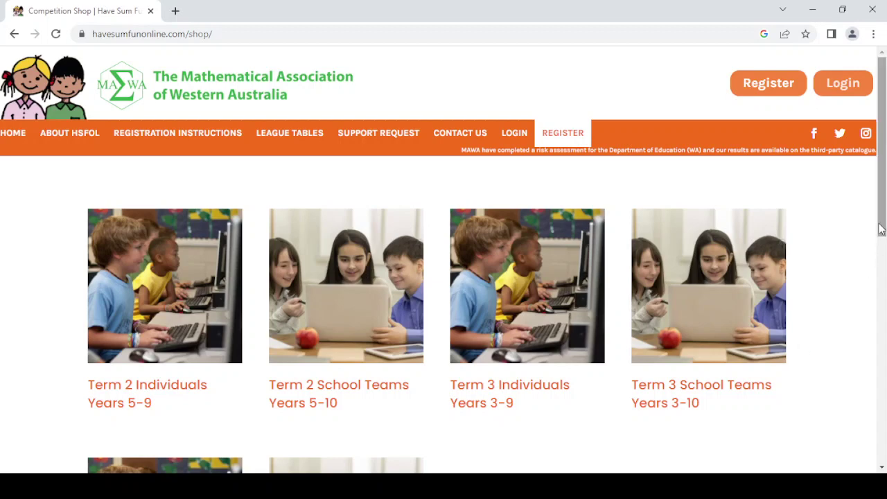
- Open the Term 3 Individuals Years 3-9 category from the shop listing
left_click_drag(880, 228, 883, 240)
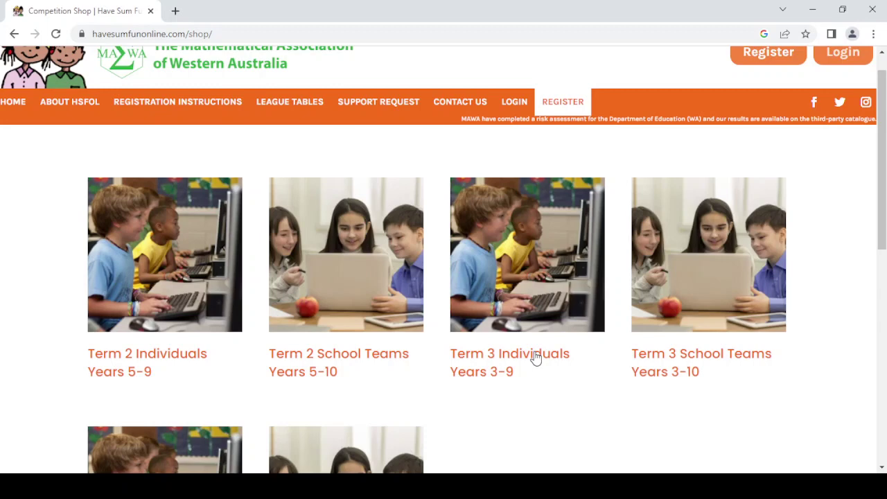
left_click(535, 355)
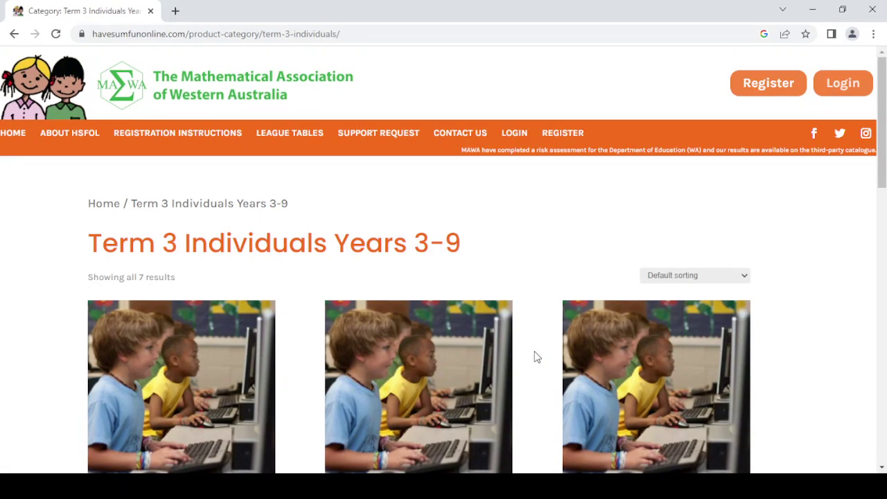
- Add the 2023 – Term 3 – Year 5 Individual Competition ($18.00) to the cart
left_click_drag(882, 131, 858, 180)
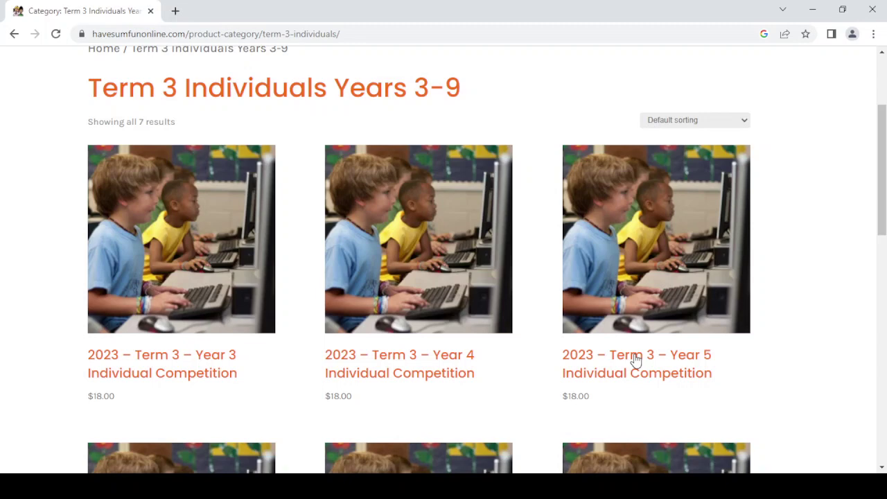
left_click(636, 359)
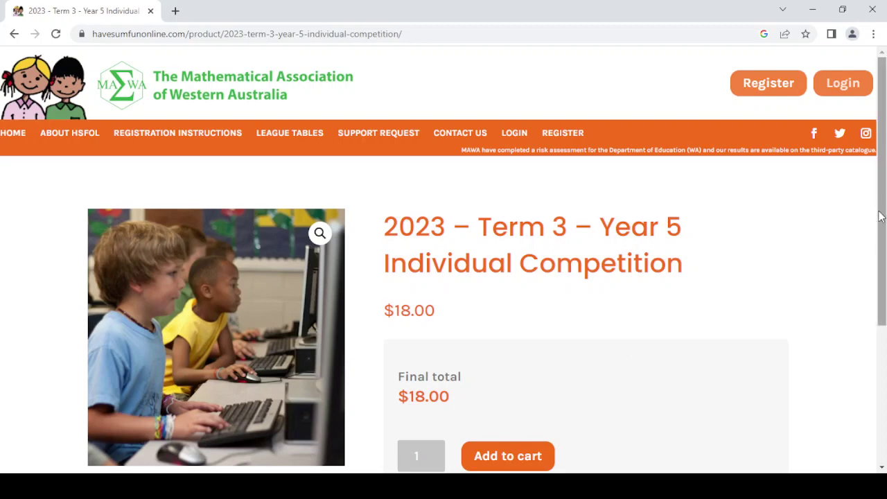
left_click_drag(880, 217, 880, 257)
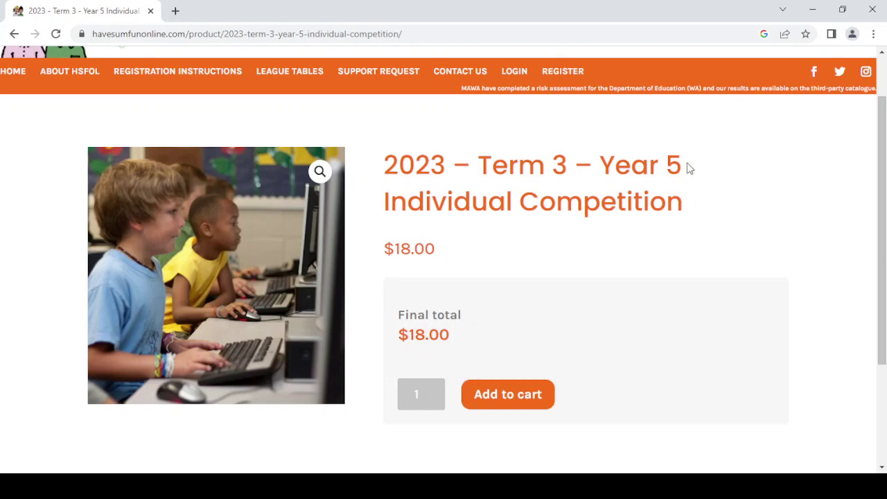
left_click(503, 402)
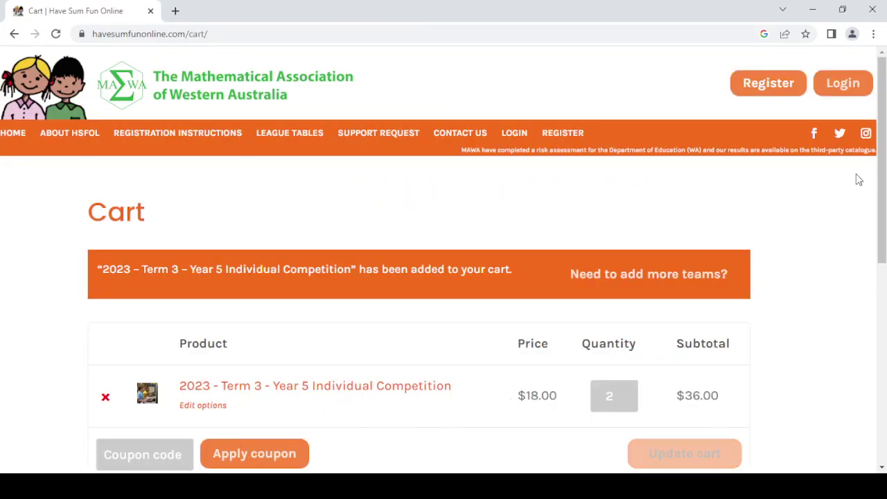
- Lower the Year 5 competition quantity from 2 to 1 and update the cart to $18.00
left_click_drag(880, 172, 879, 232)
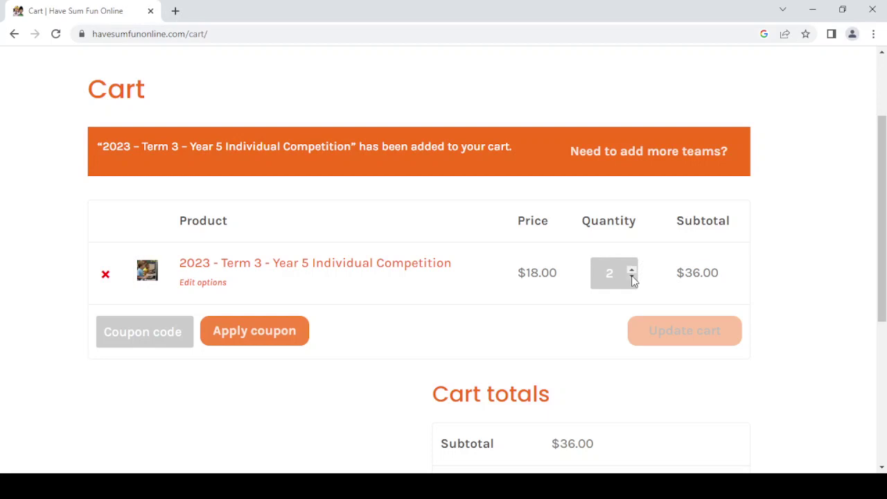
left_click(633, 277)
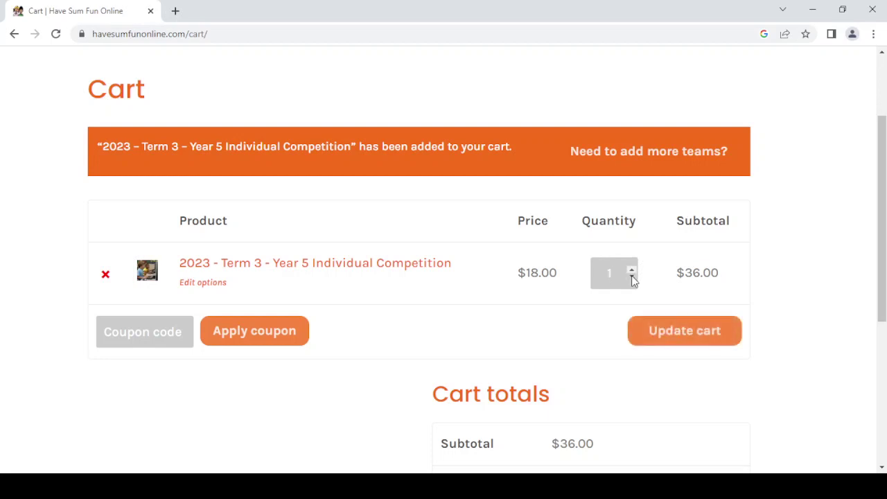
left_click(679, 338)
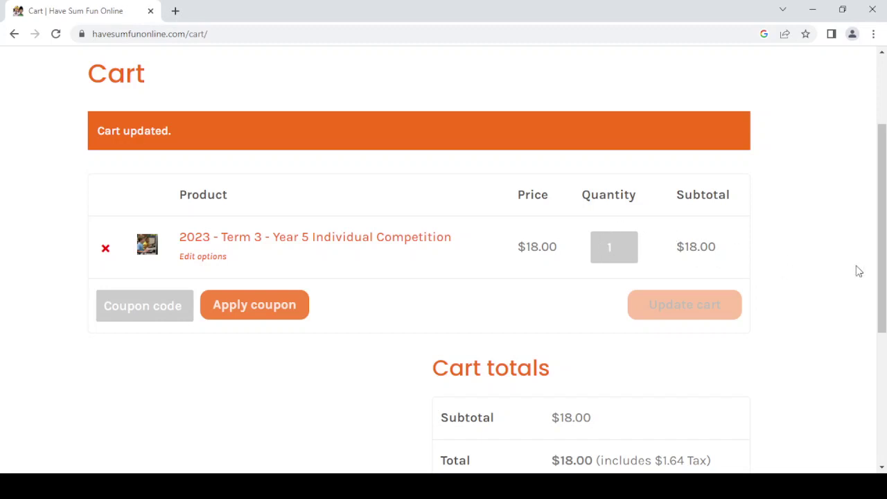
left_click_drag(882, 253, 871, 327)
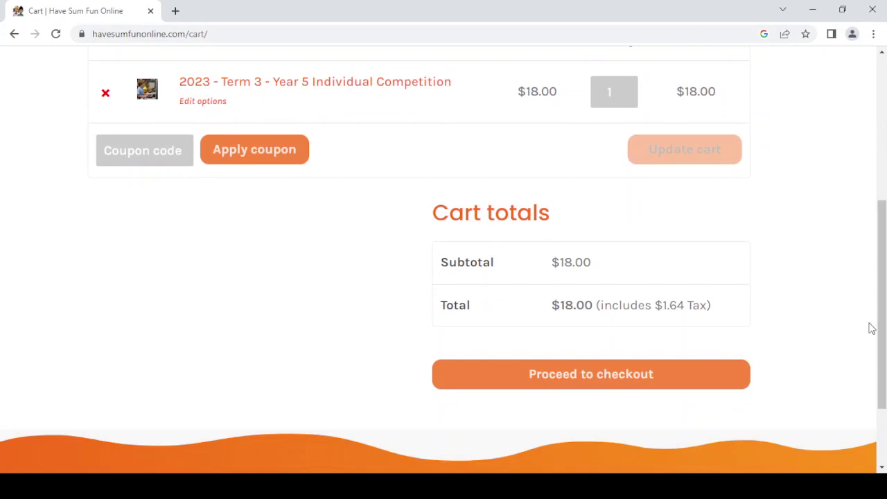
- Proceed to checkout and enter the customer's first and last name in Billing details
left_click(587, 376)
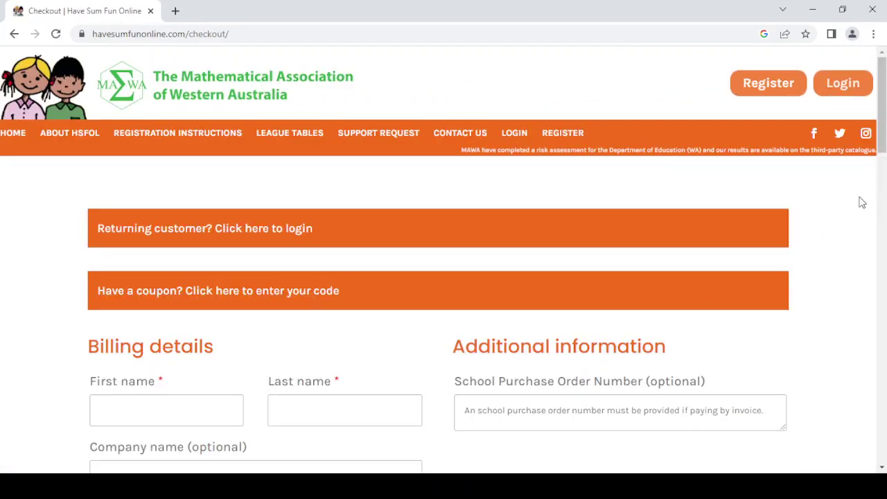
left_click_drag(883, 112, 881, 153)
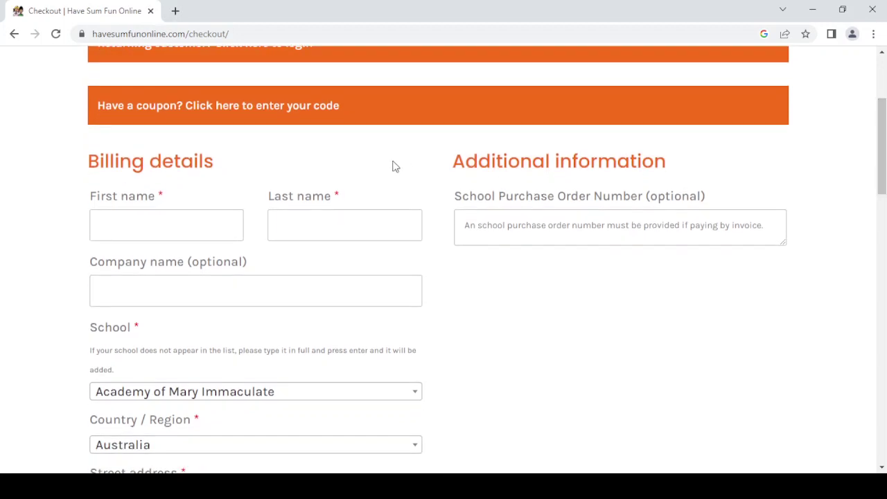
left_click(176, 235)
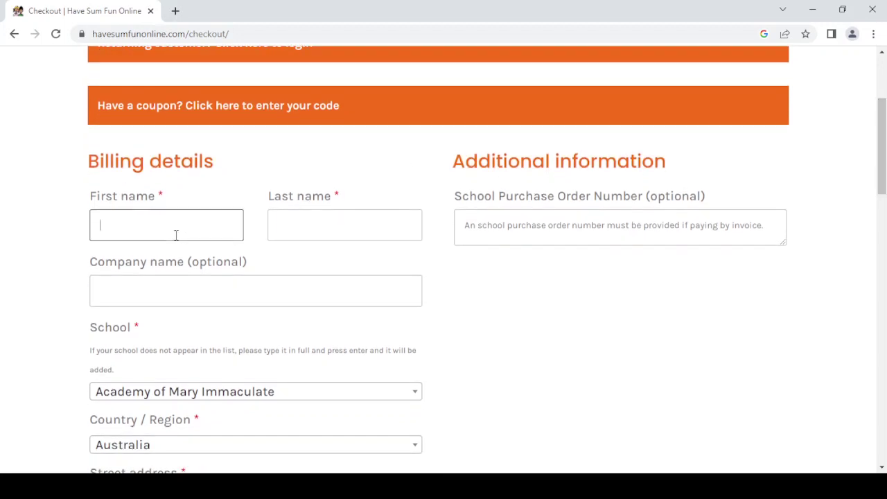
left_click(286, 234)
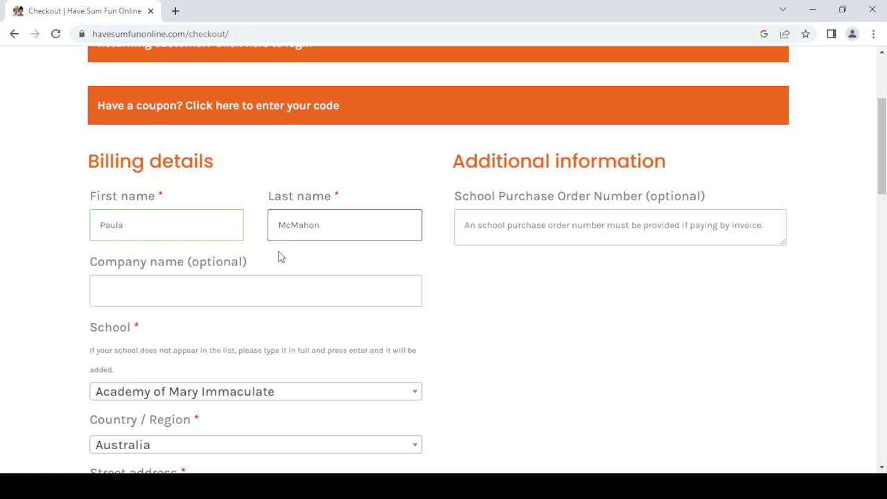
scroll(307, 283, "down", 1)
scroll(308, 289, "down", 1)
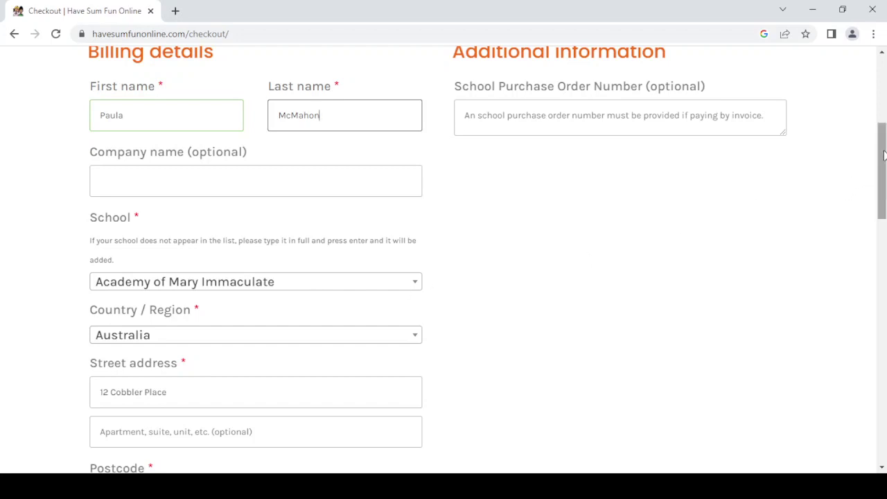
left_click_drag(883, 155, 877, 184)
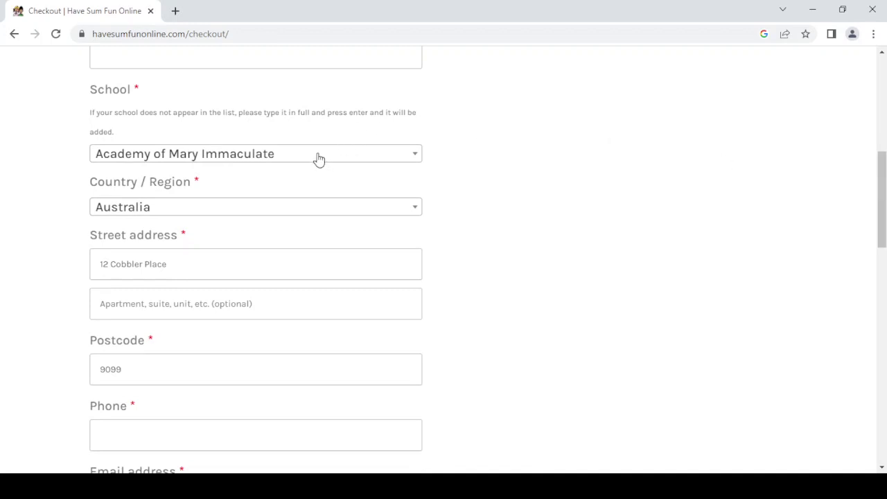
- Search for the family's home school by name and add it as the billing school
left_click(416, 159)
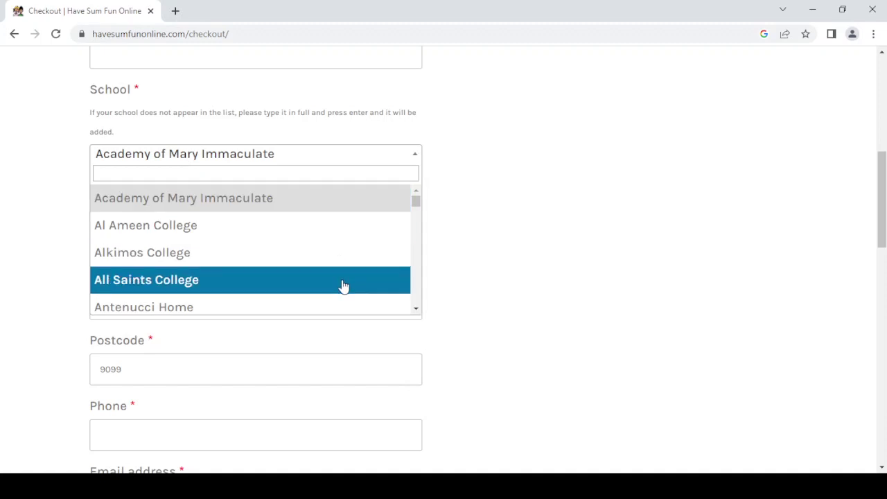
left_click(330, 159)
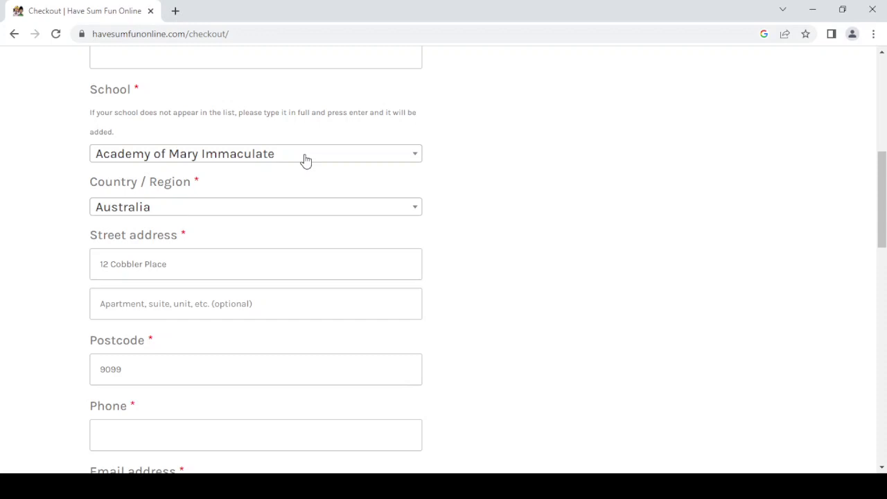
left_click(305, 160)
type("Mcm")
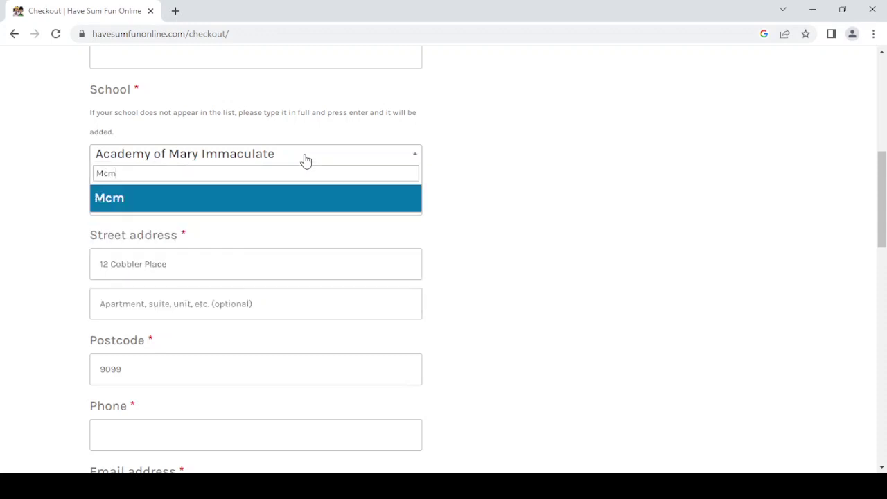
key("BackSpace")
type("Mahon Home S")
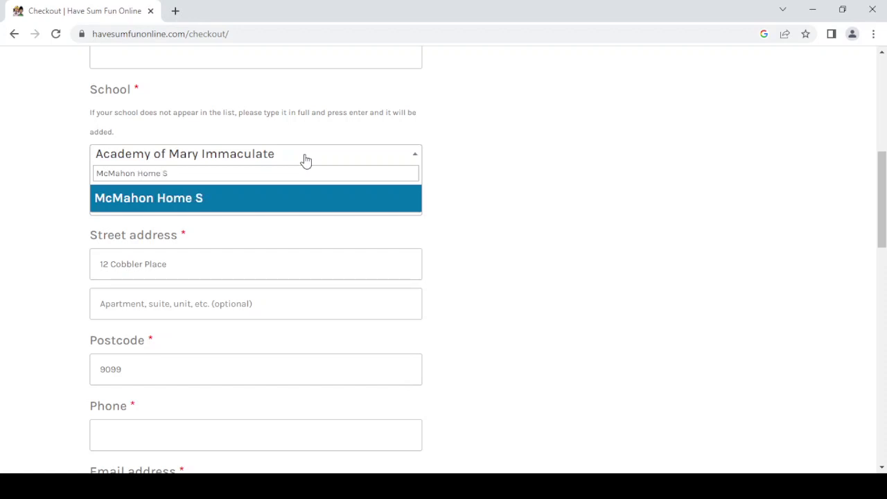
type("chool")
left_click(208, 199)
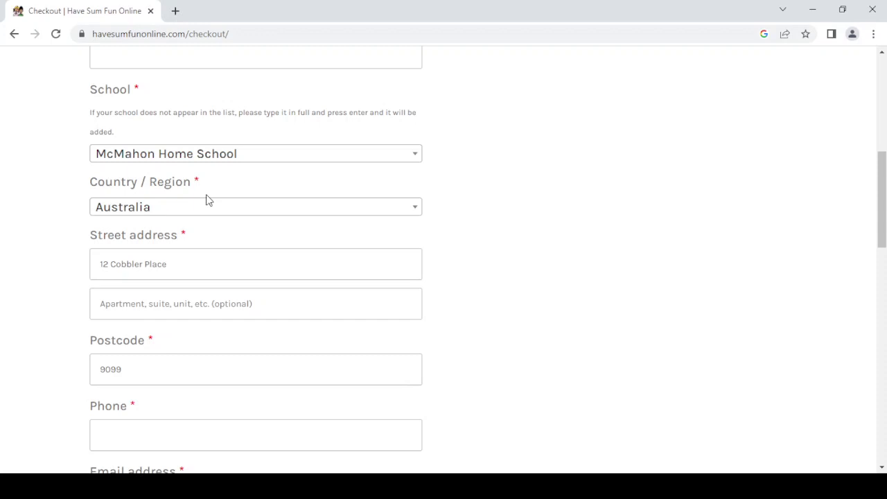
- Enter the customer's ten-digit phone number in the billing Phone field
left_click(212, 258)
scroll(212, 258, "down", 3)
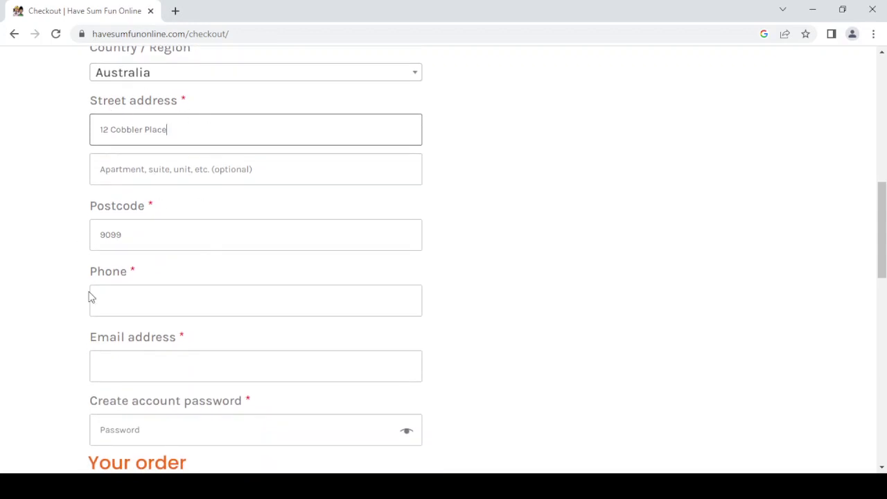
left_click(132, 302)
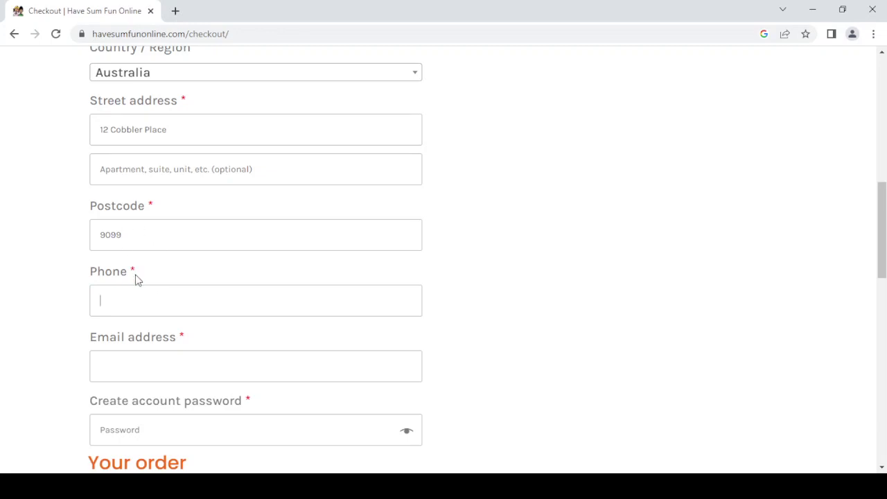
type("9999999999")
- Fill in the customer's e-mail address in the Email address field
left_click(137, 372)
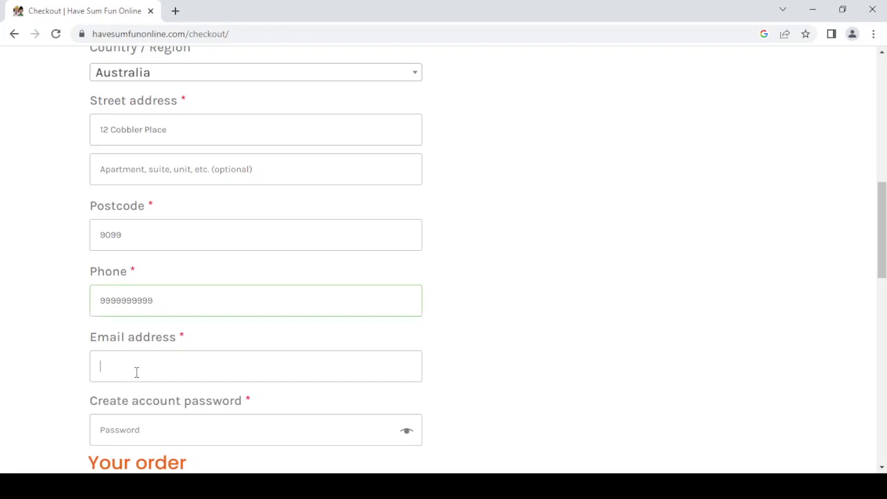
type("test@gmail.com")
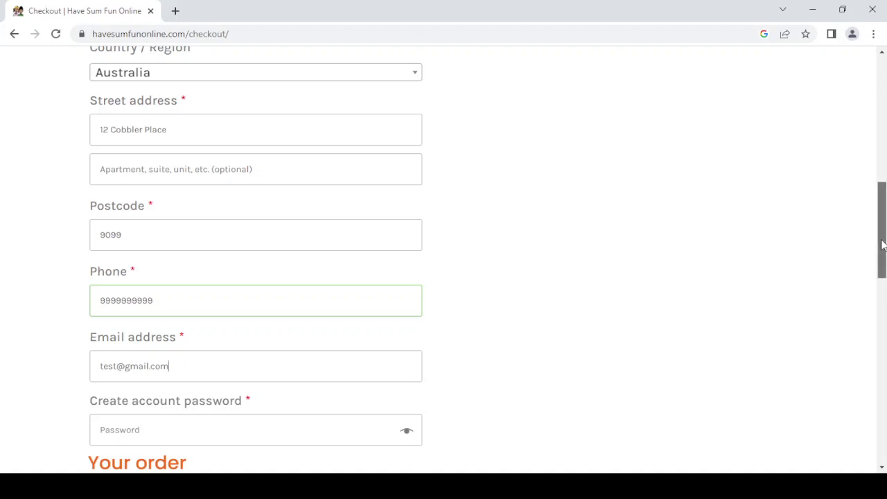
left_click_drag(882, 244, 881, 273)
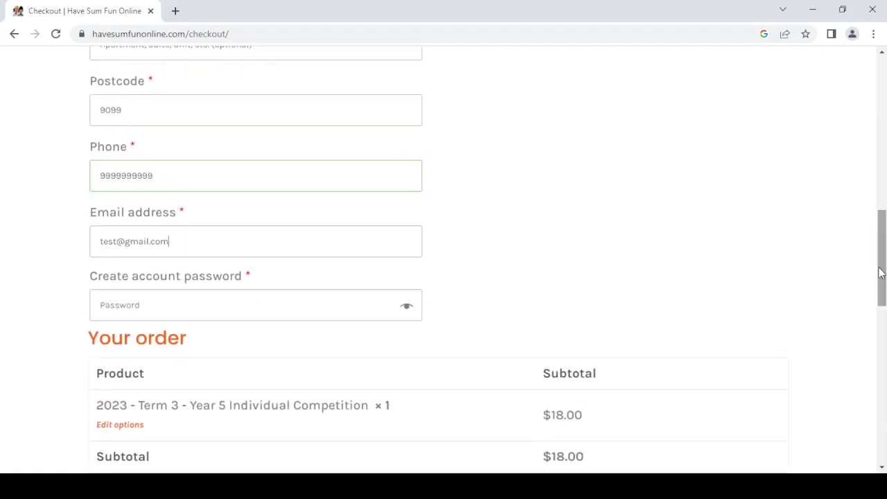
- Focus the account password field and review the Your order summary totalling $18.00
left_click(163, 301)
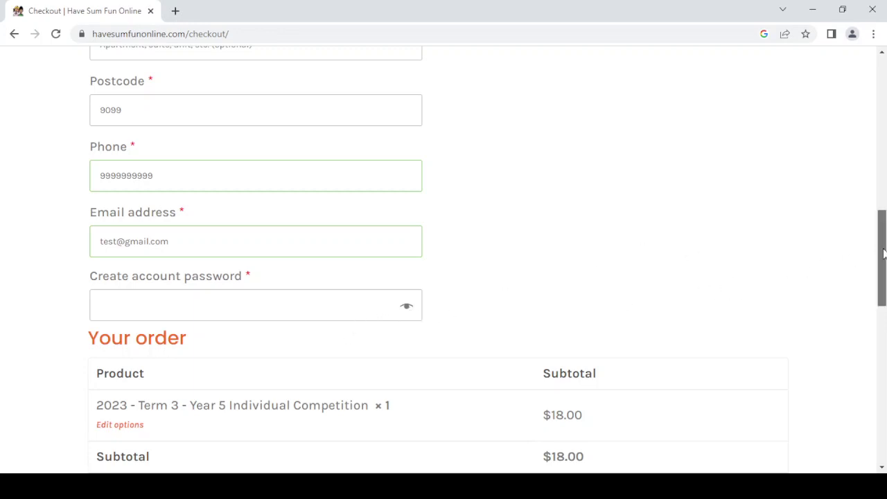
left_click_drag(881, 255, 875, 298)
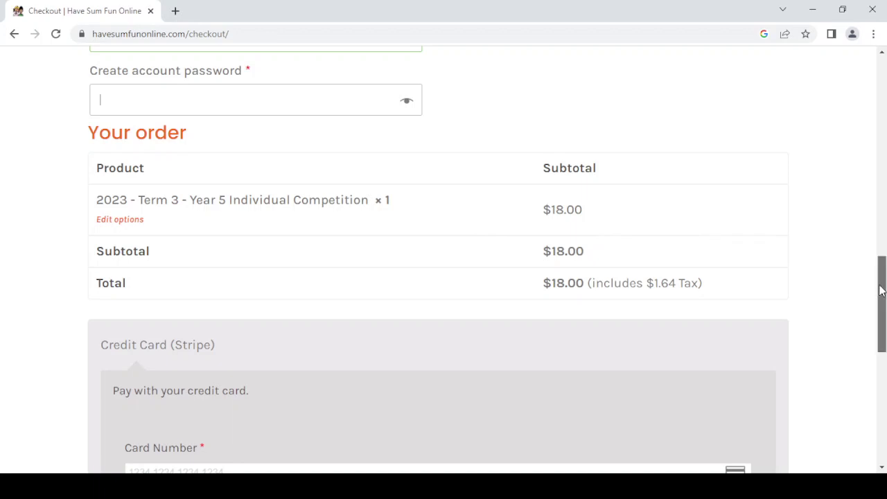
left_click_drag(880, 287, 879, 332)
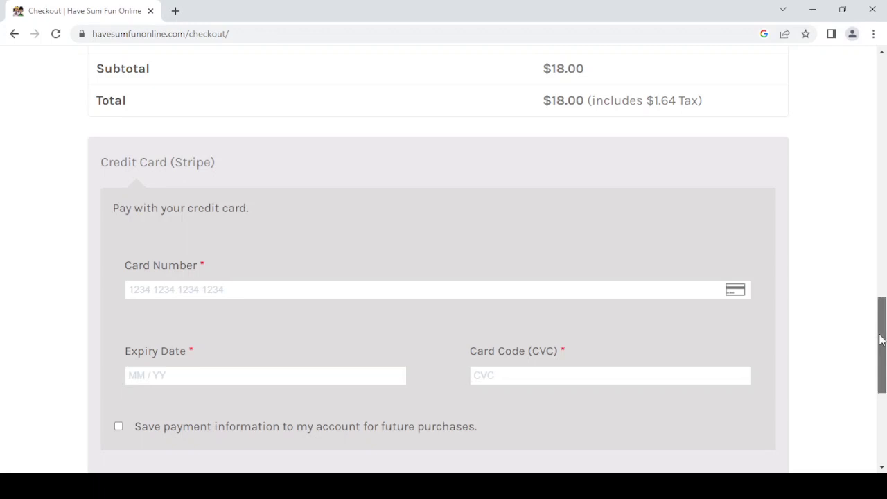
left_click_drag(880, 337, 880, 336)
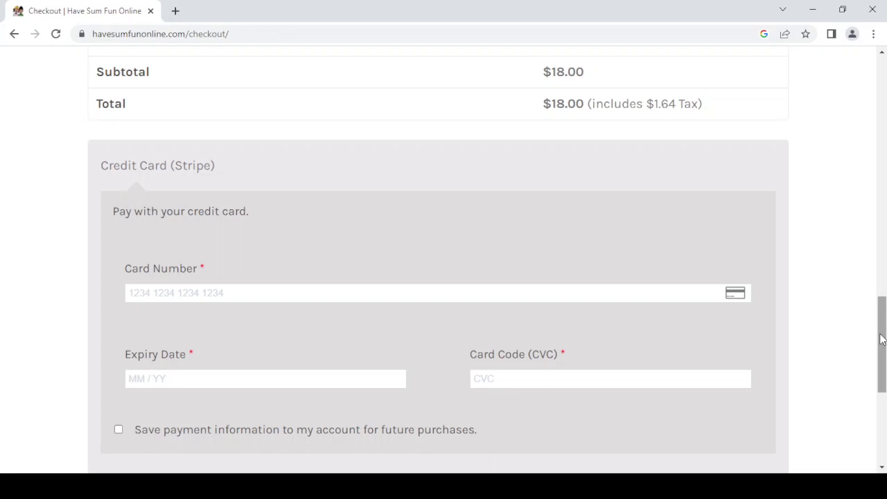
left_click_drag(882, 339, 869, 139)
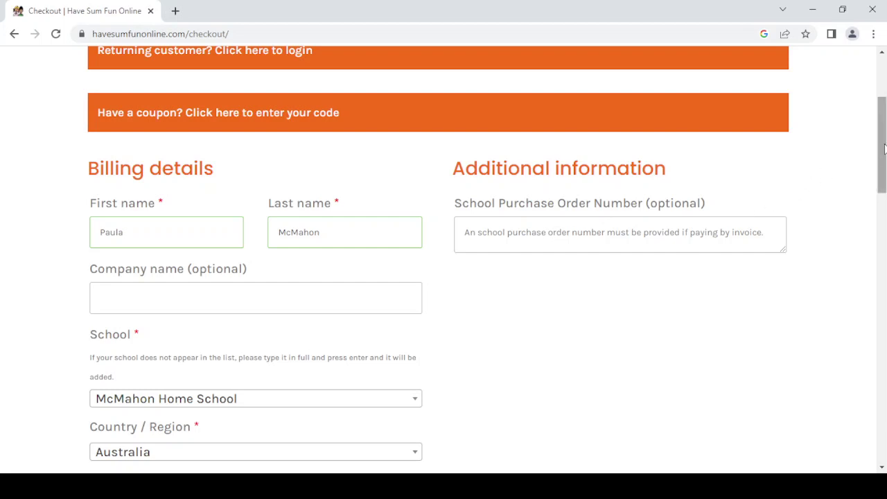
left_click_drag(880, 149, 857, 374)
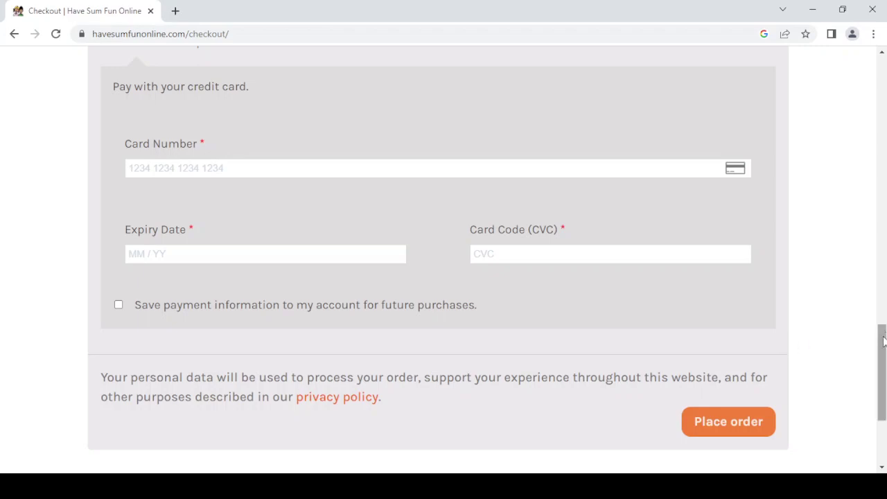
- Scroll back to the top of the checkout page and close the browser window
left_click_drag(882, 340, 885, 70)
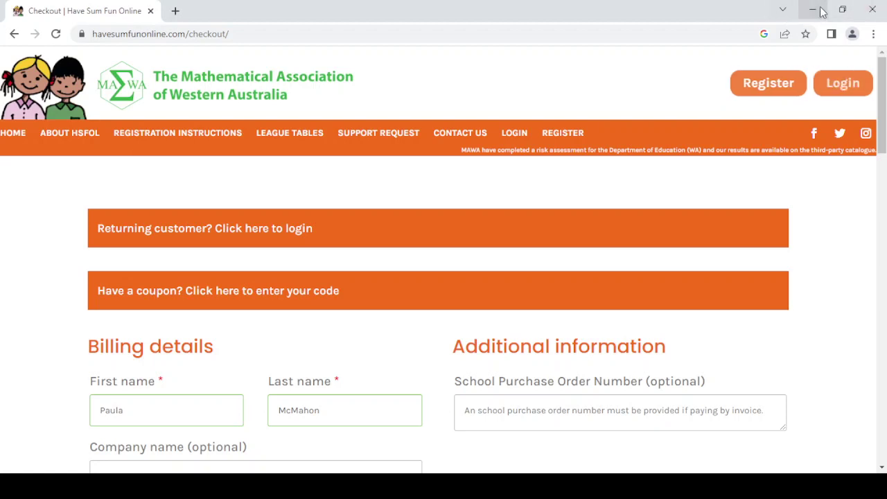
left_click(871, 10)
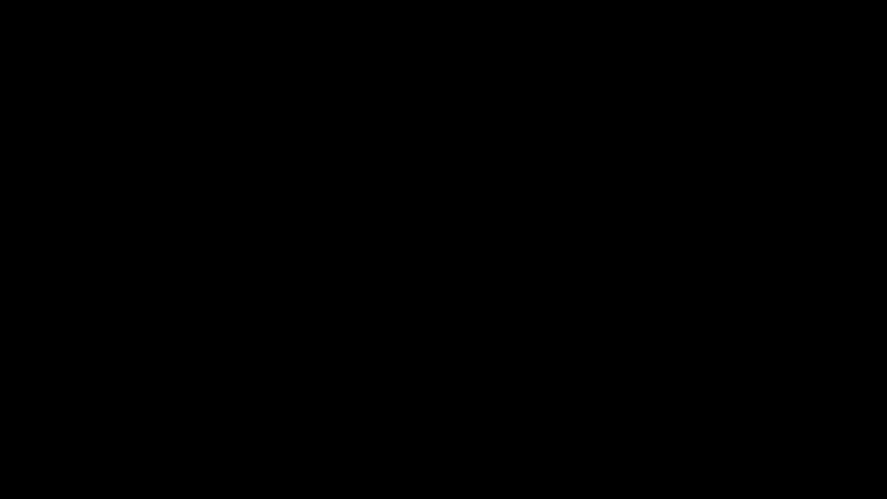